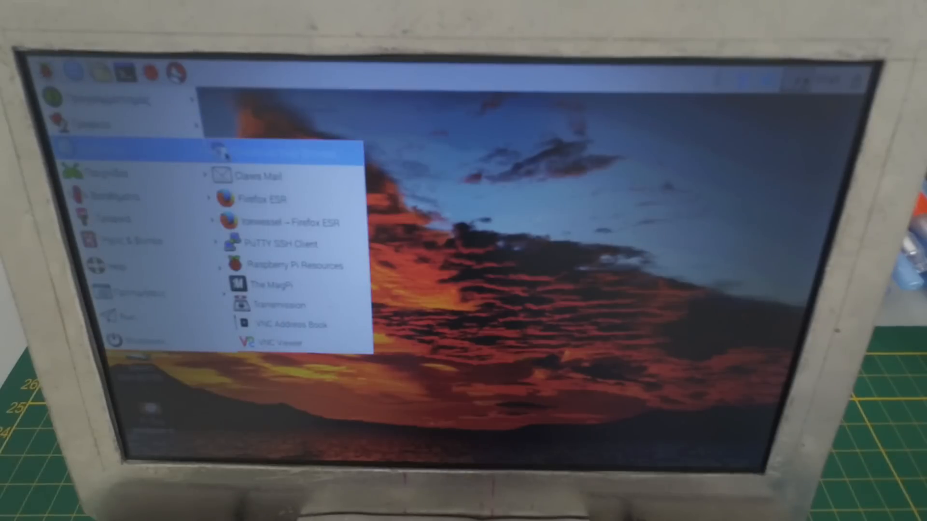
- Launch Chromium Web Browser from the Internet menu onto the desktop
click(219, 152)
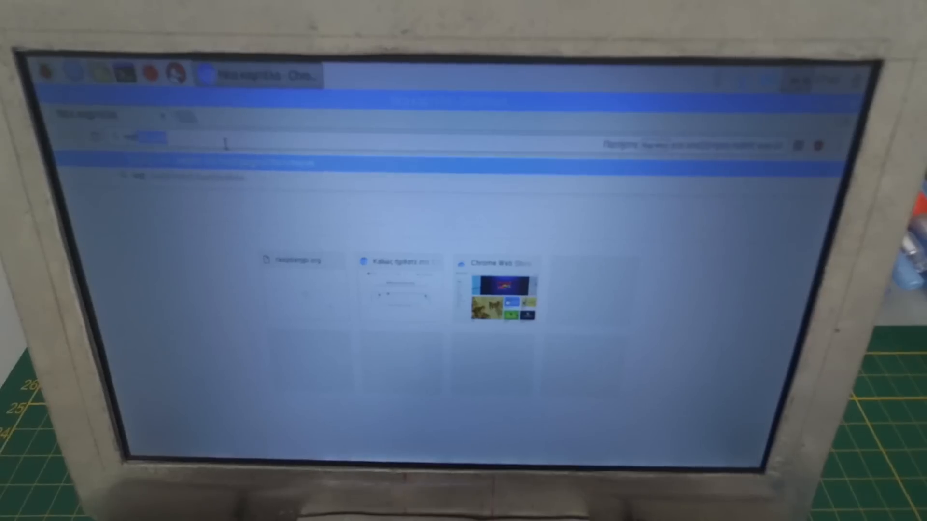
- Load the Reddit front page from the entered address
key(Return)
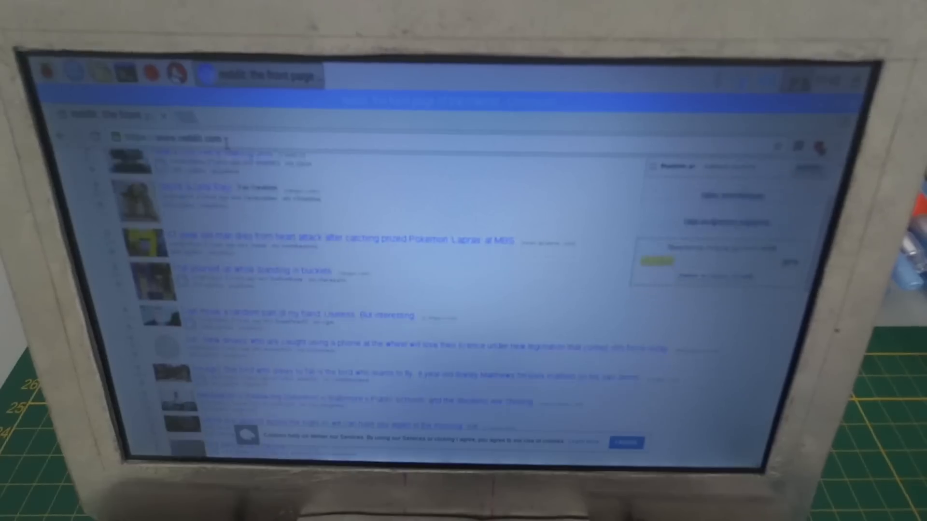
scroll(227, 143, down, 2)
scroll(227, 144, down, 1)
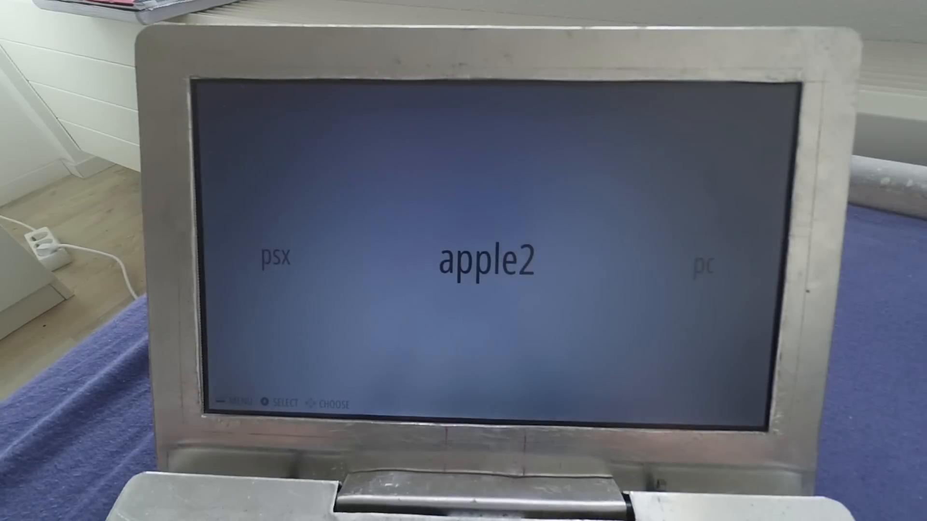
- Move the system carousel from apple2 over to psx
key(Left)
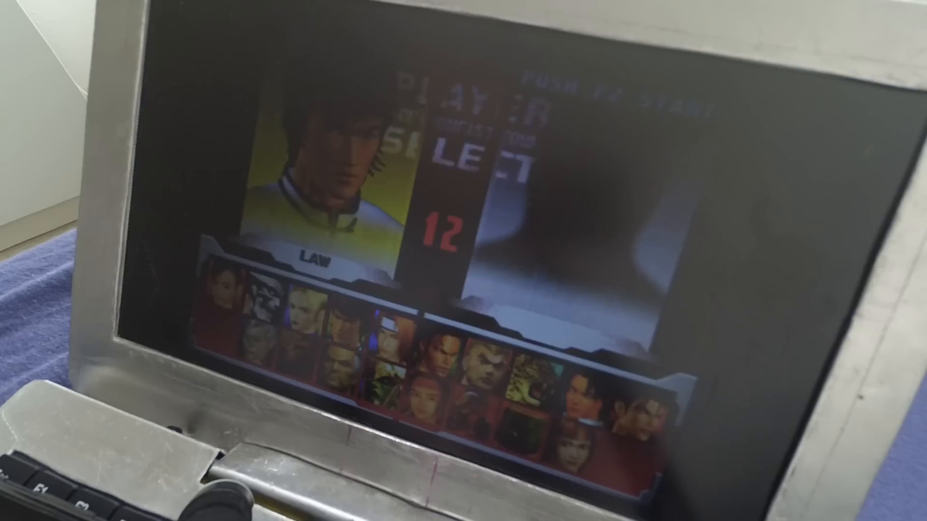
- Move the Tekken 3 fighter selection from Law onto Eddy
key(Left)
key(Right)
key(Right)
key(Right)
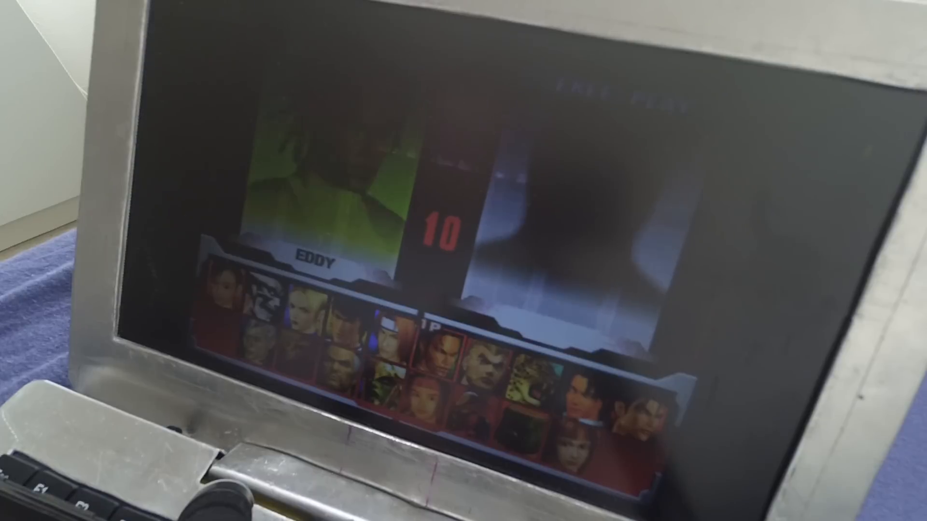